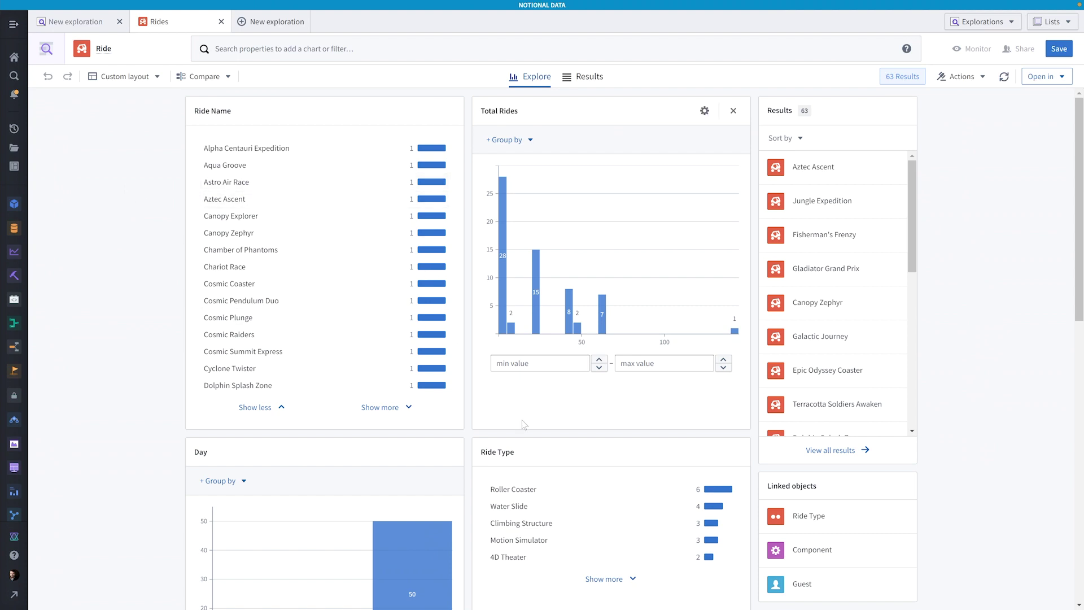
- Filter the rides to keep only those whose Ride Type is Roller Coaster
scroll(556, 474, "down", 1)
left_click(560, 452)
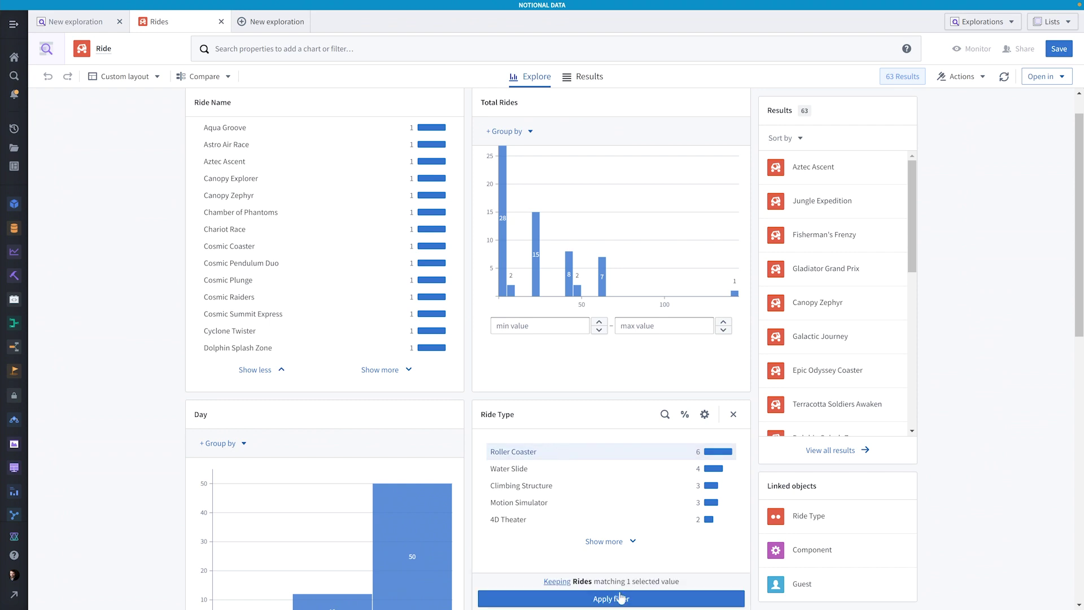
left_click(623, 600)
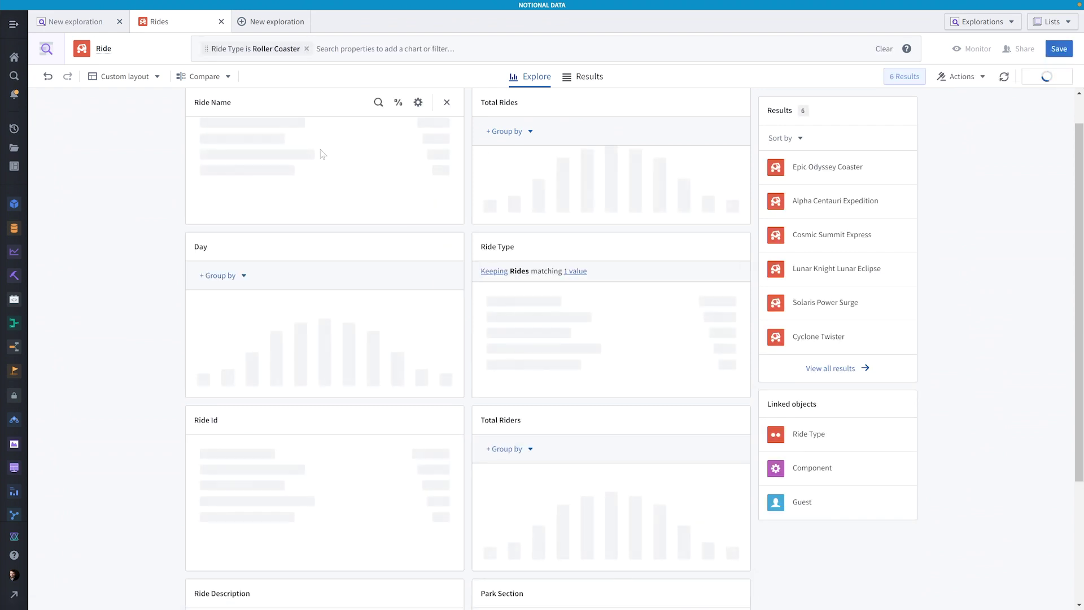
- Save the filtered rides as a public exploration named "Roller Coasters" in the project Add Saved Object Set to Workshop Module
left_click(1060, 50)
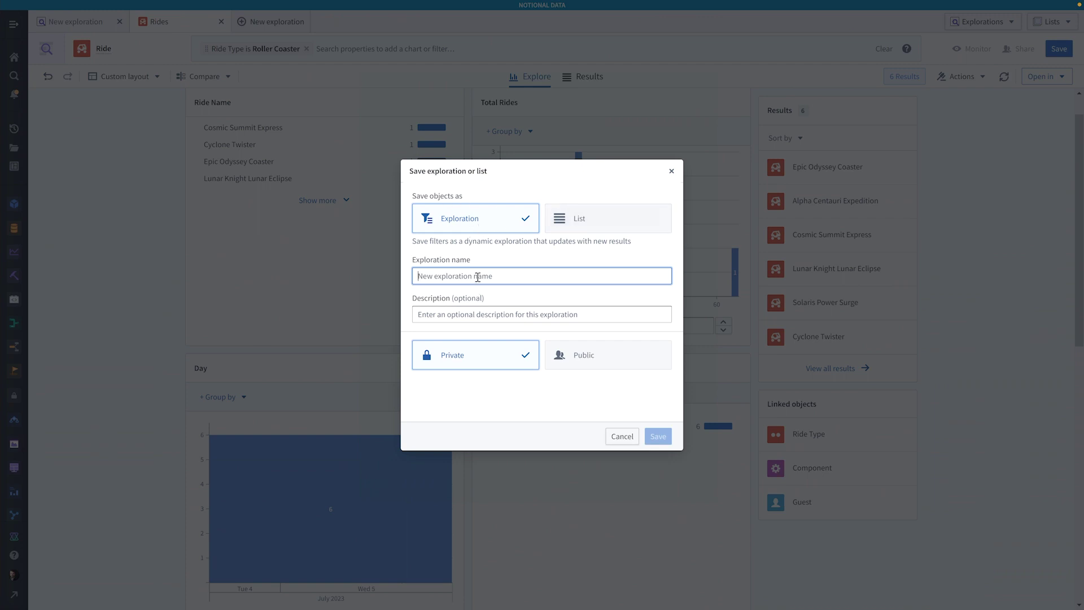
type("Roller Coasters")
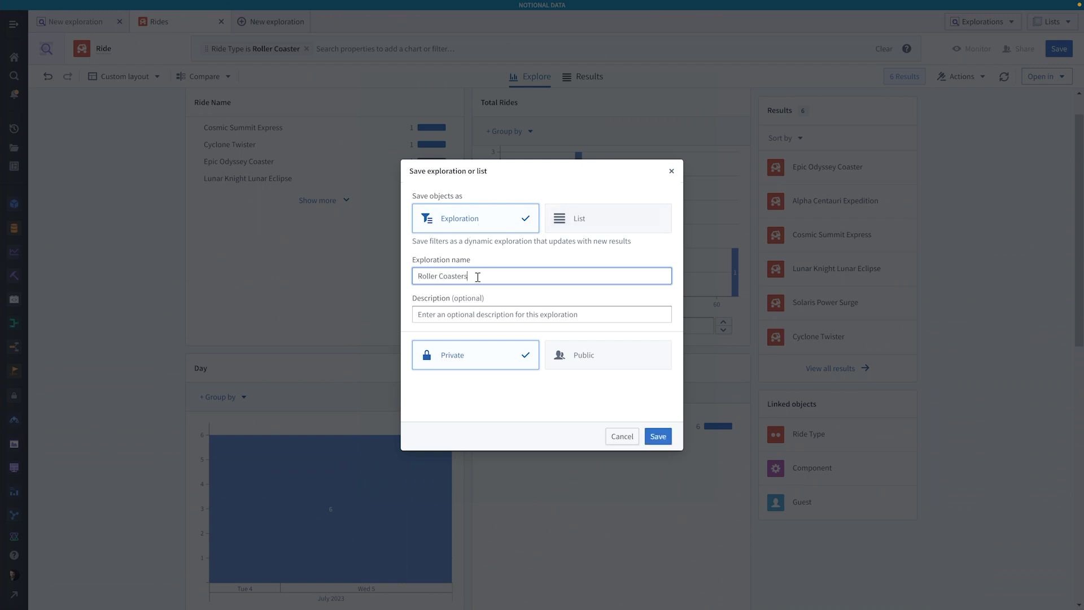
left_click(580, 354)
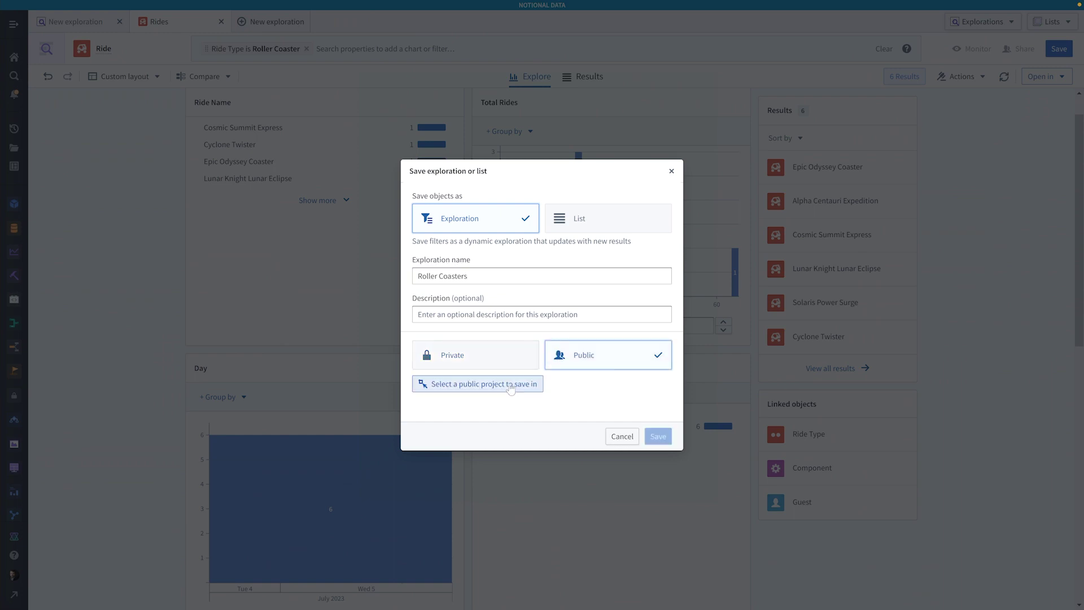
left_click(464, 378)
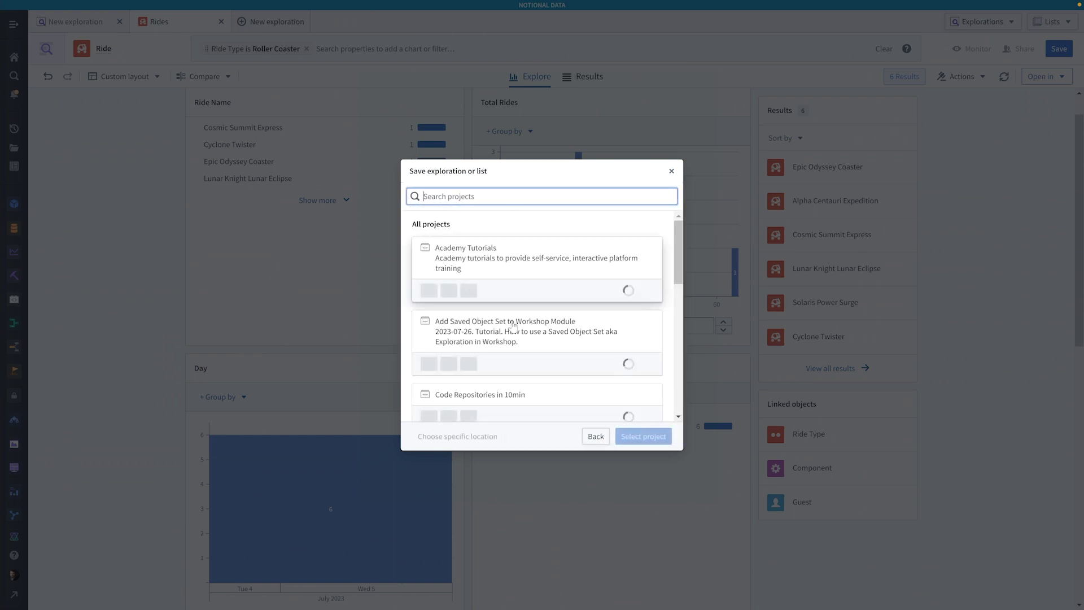
left_click(618, 347)
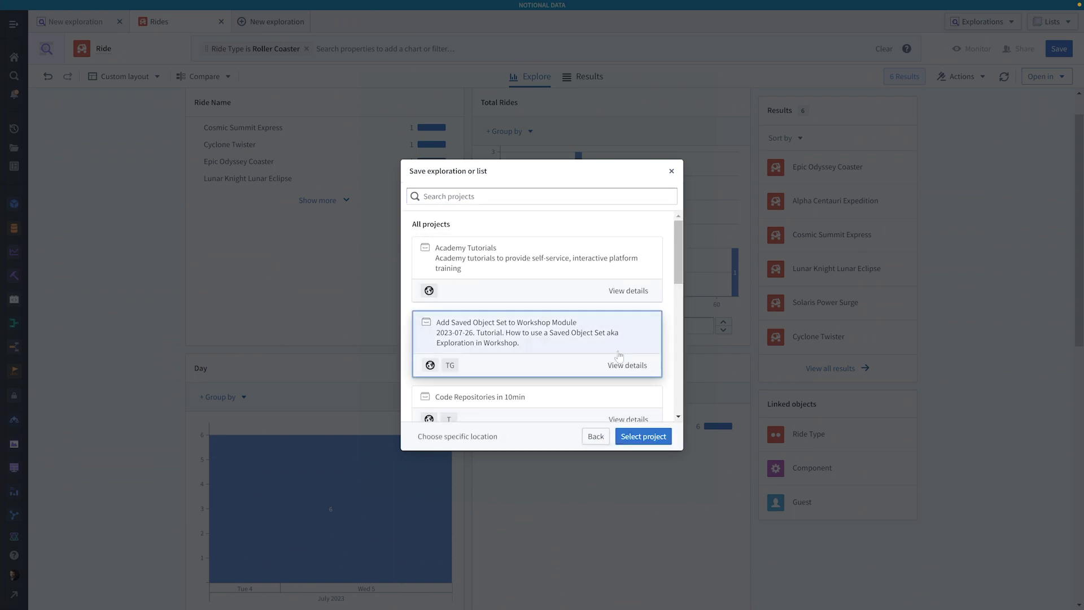
left_click(643, 437)
left_click(655, 438)
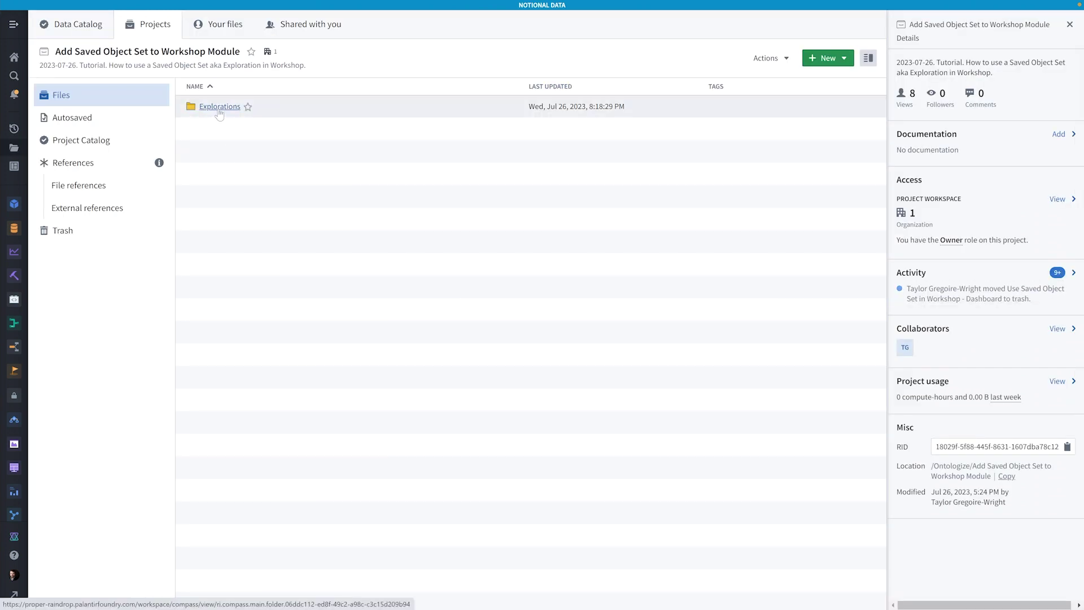
- Open the saved Roller Coasters exploration from the project's Explorations folder
left_click(219, 111)
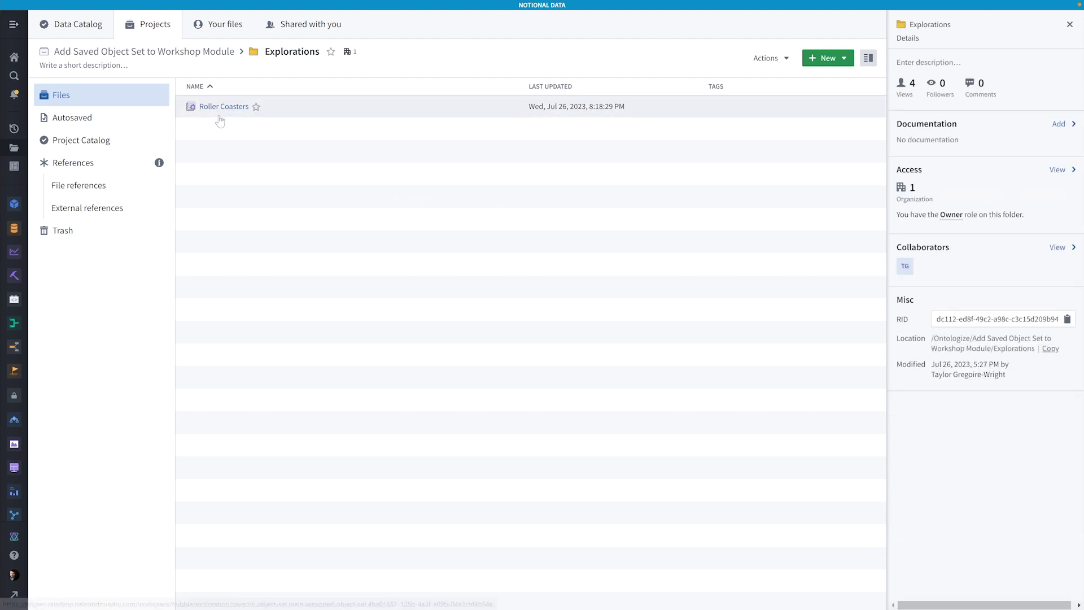
left_click(223, 113)
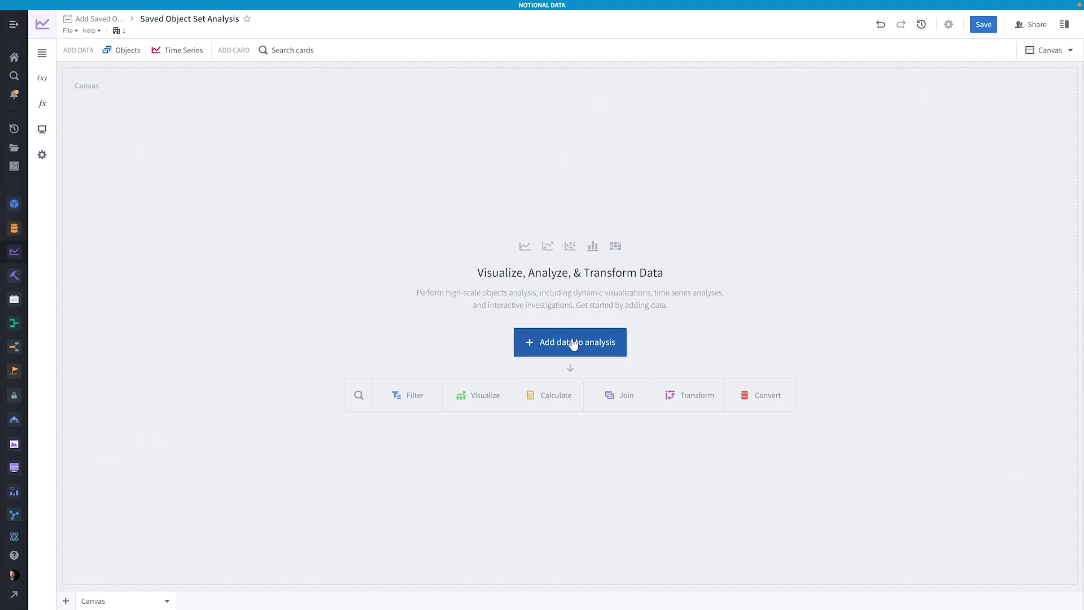
- Import the Roller Coasters object set into the analysis from the Explorations folder of Add Saved Object Set to Workshop Module
left_click(572, 341)
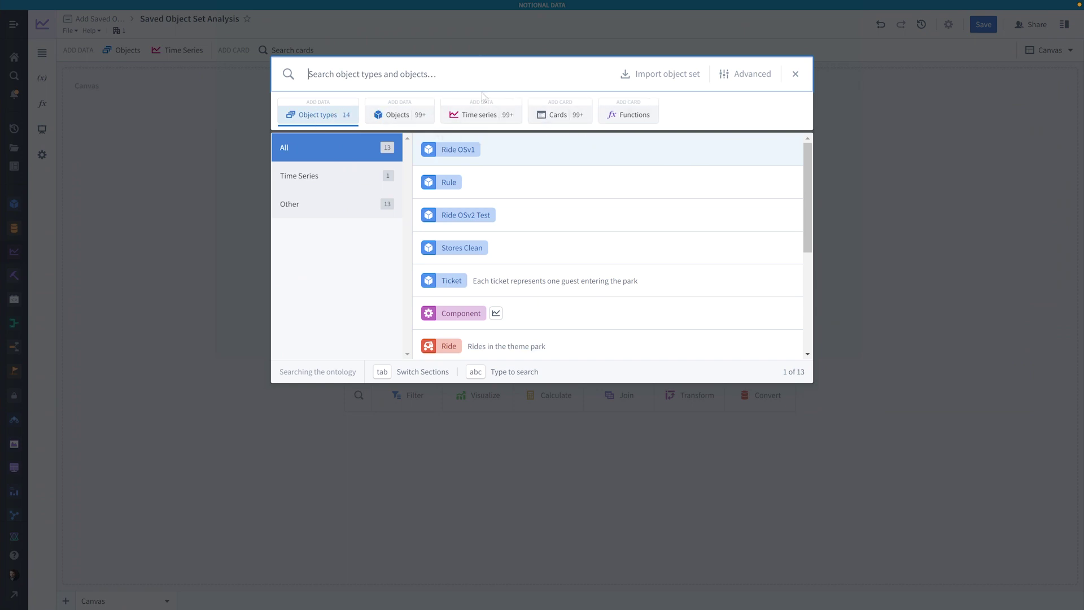
left_click(667, 74)
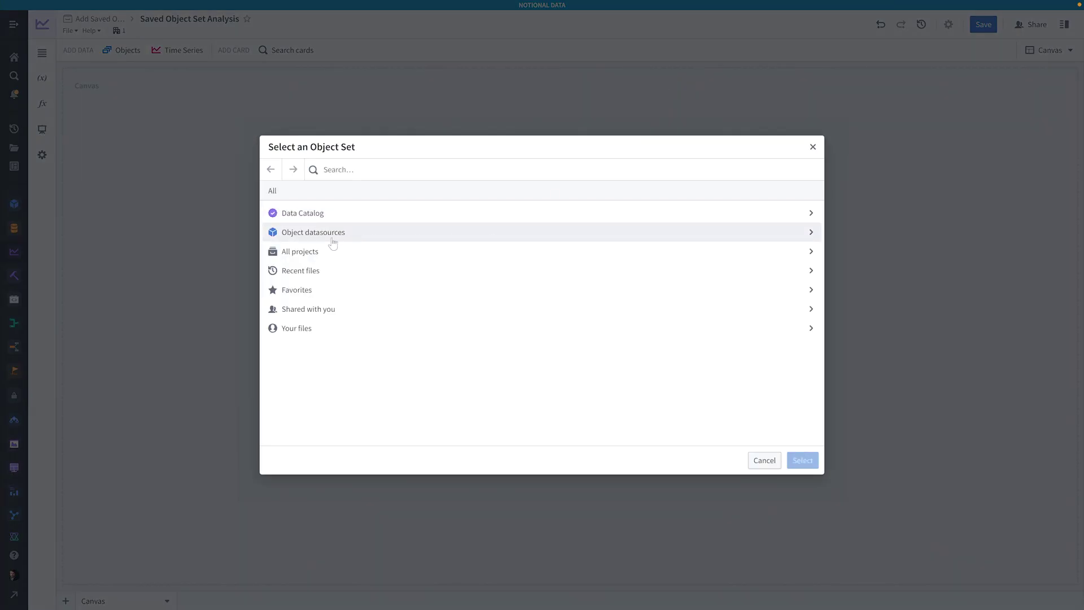
left_click(309, 251)
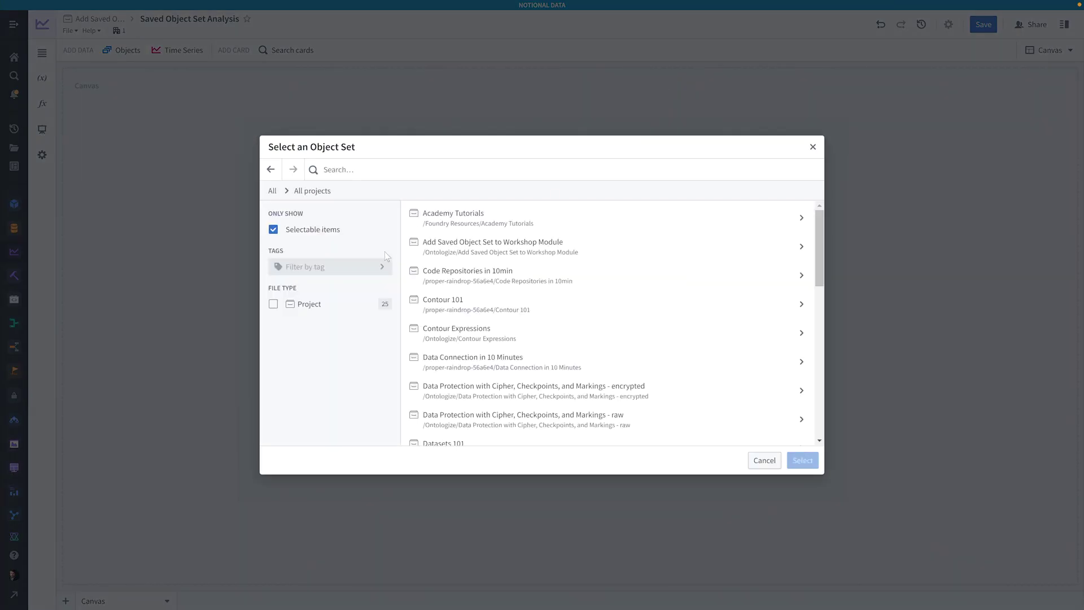
left_click(475, 256)
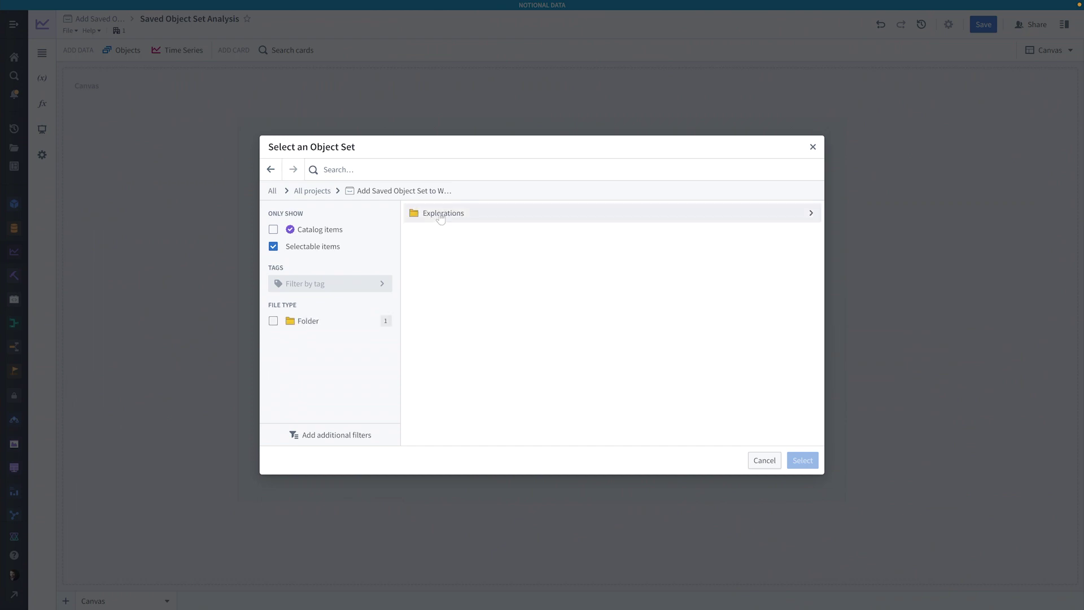
left_click(441, 214)
left_click(440, 218)
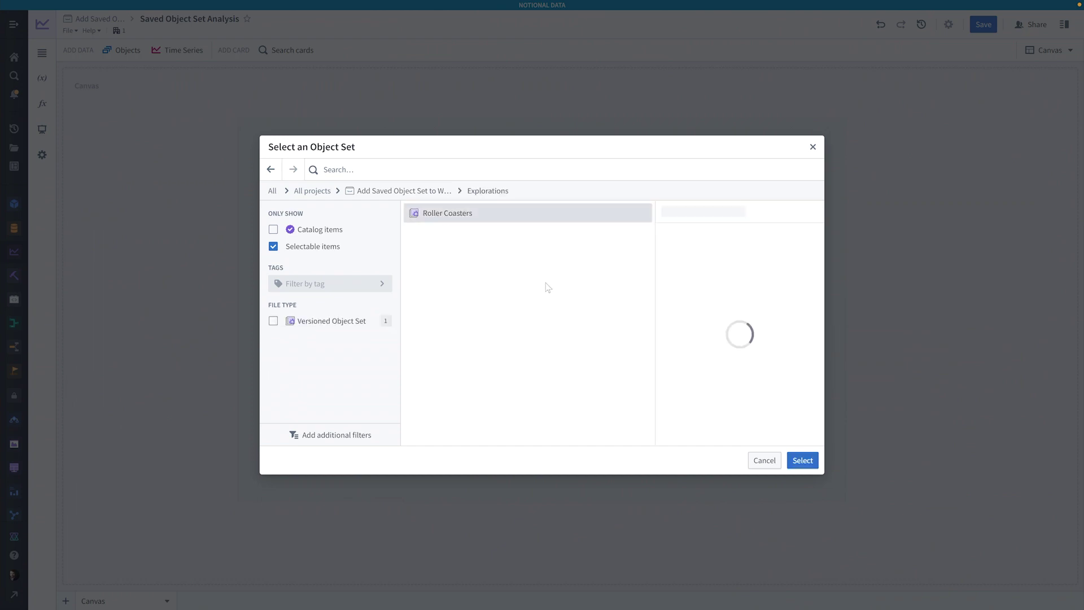
left_click(802, 460)
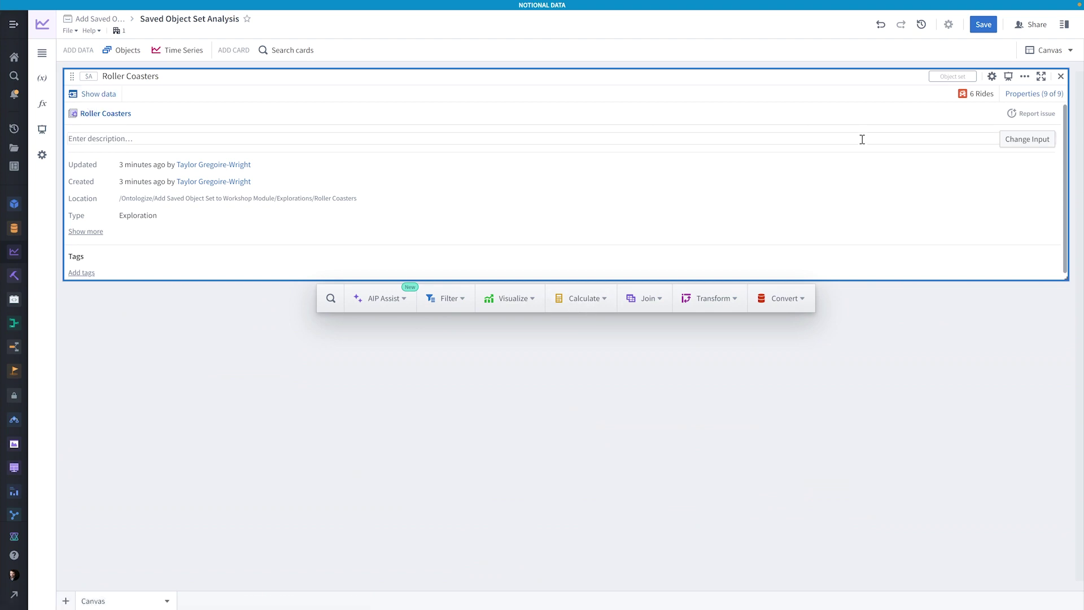
- Add the Roller Coasters card to a new dashboard, open that dashboard and dismiss its walkthrough
left_click(1008, 79)
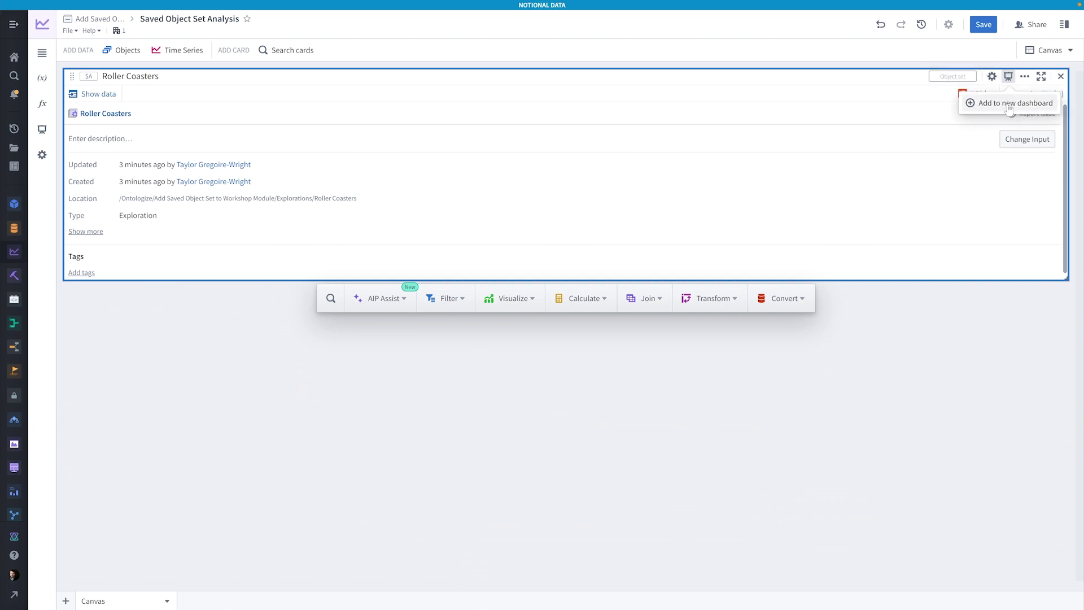
left_click(1006, 102)
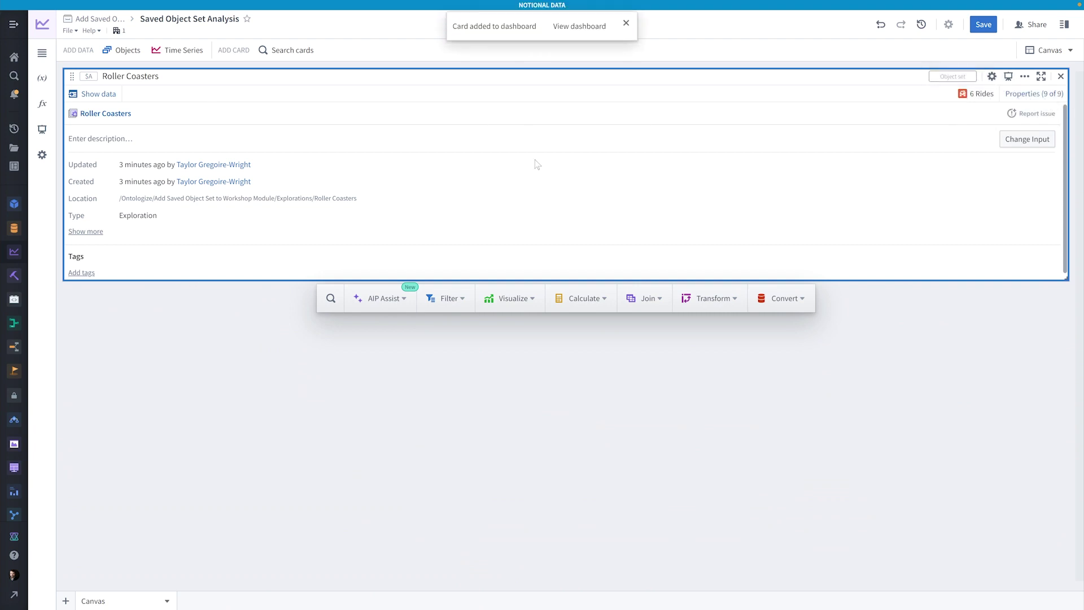
left_click(579, 26)
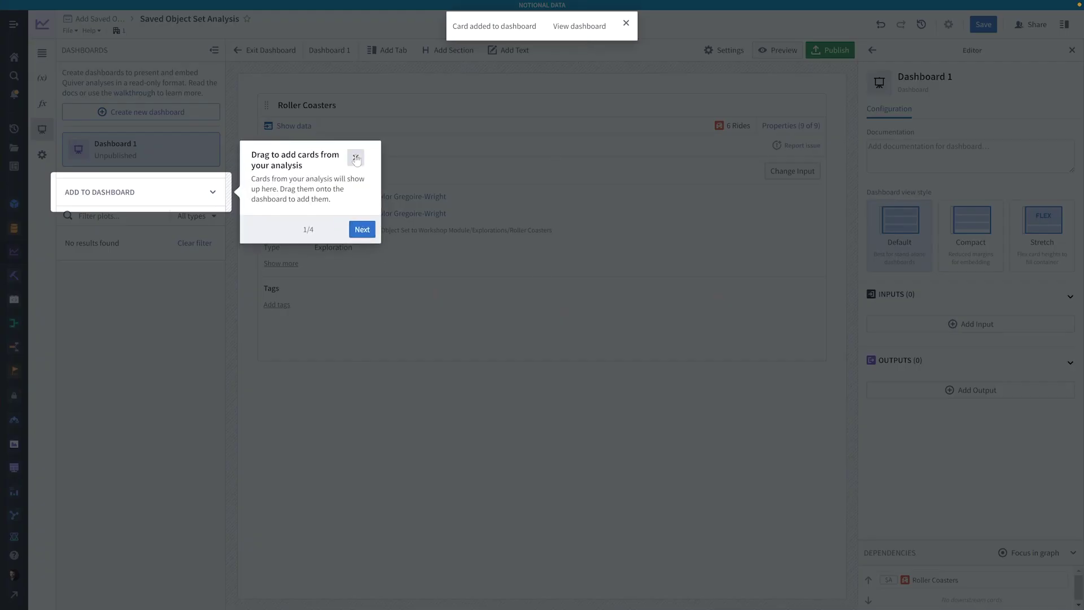
left_click(355, 157)
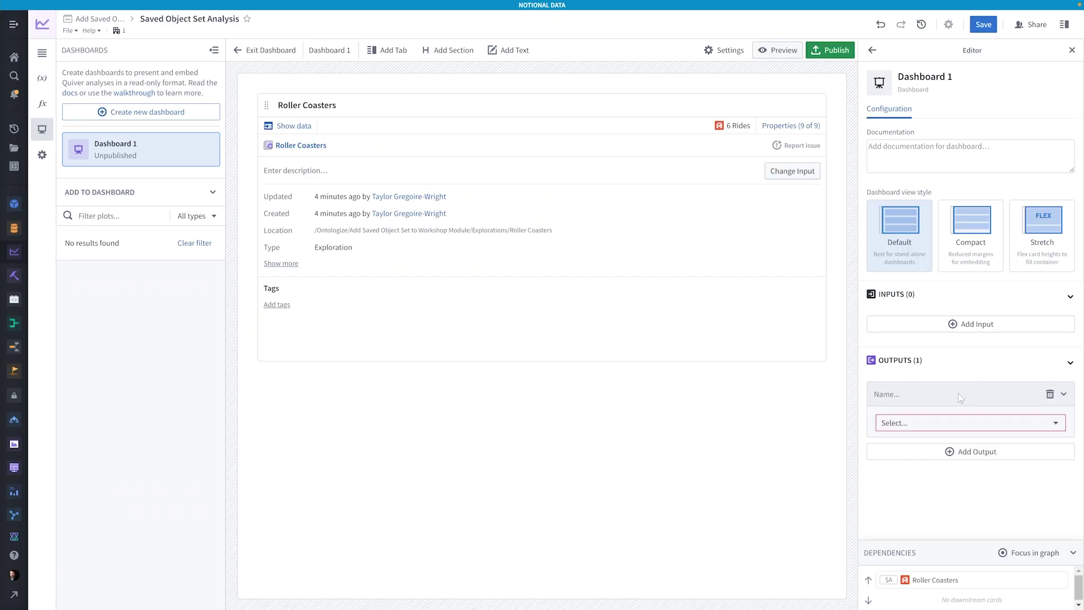
- Set the dashboard's output to the Roller Coasters object set and publish the dashboard as "Saved Object Set Dashboard" in the current project
left_click(952, 423)
left_click(951, 462)
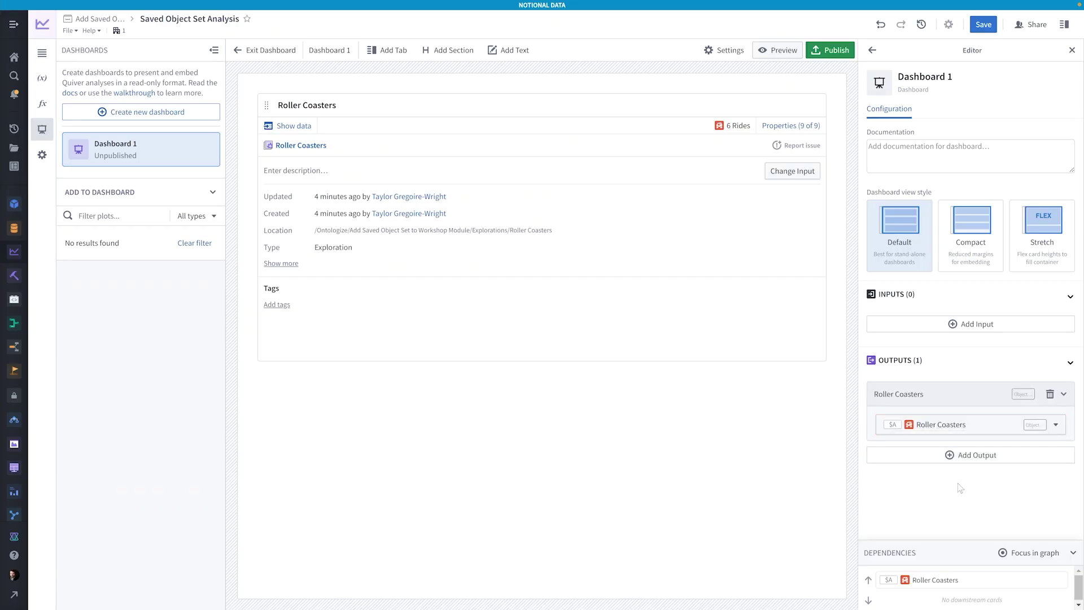
left_click(832, 50)
triple_click(375, 171)
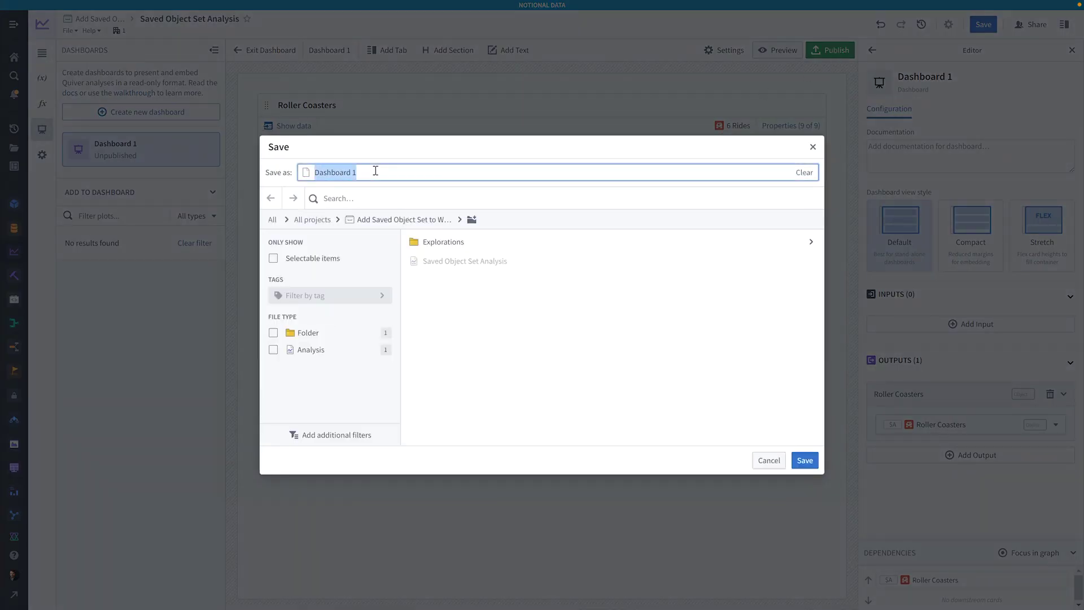
type("Saved Object Set")
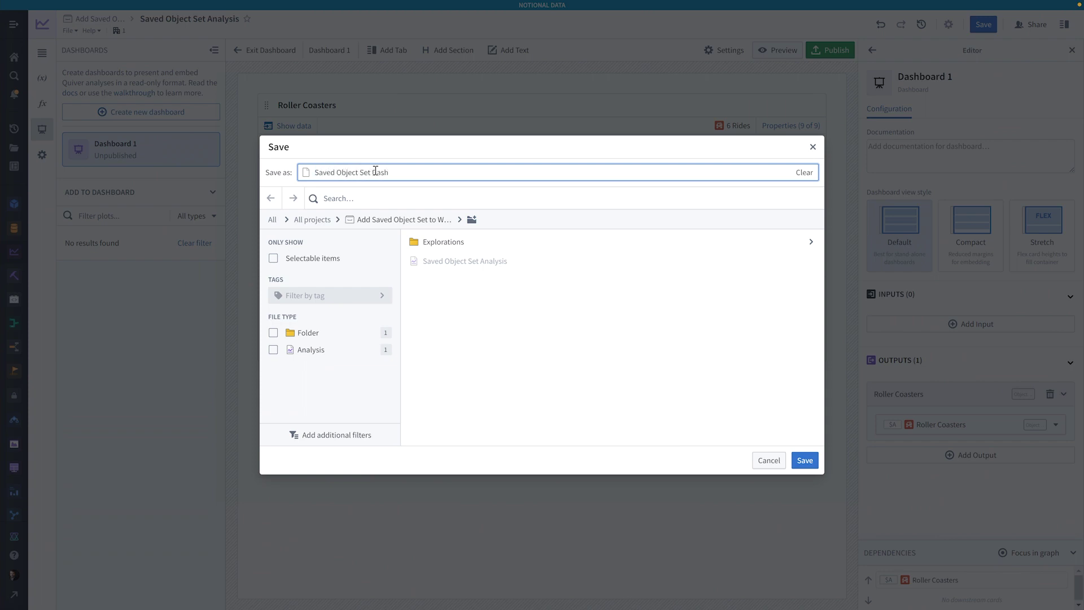
left_click(550, 333)
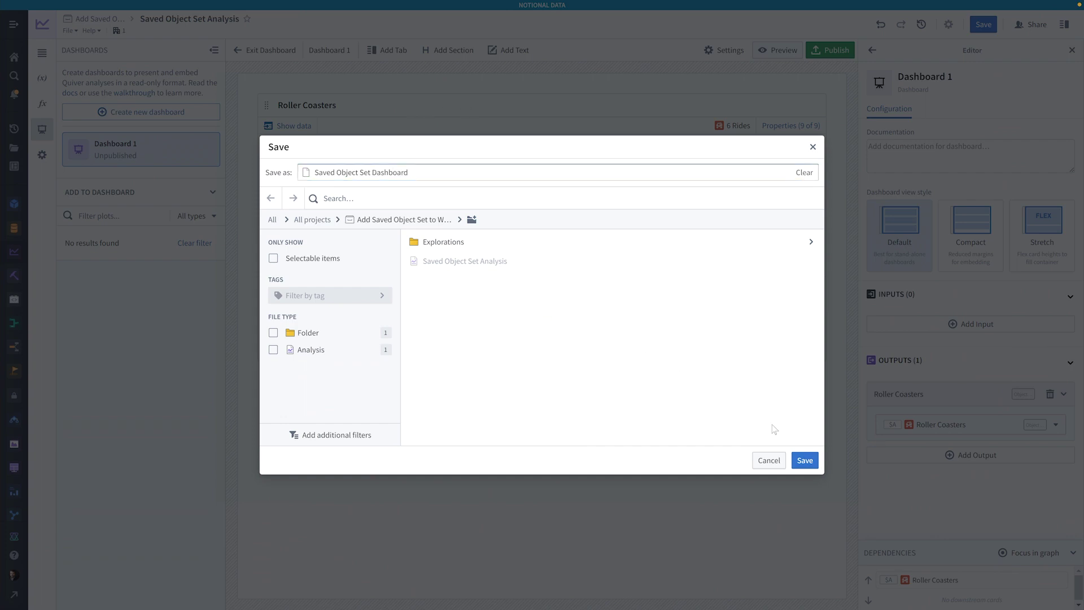
left_click(804, 460)
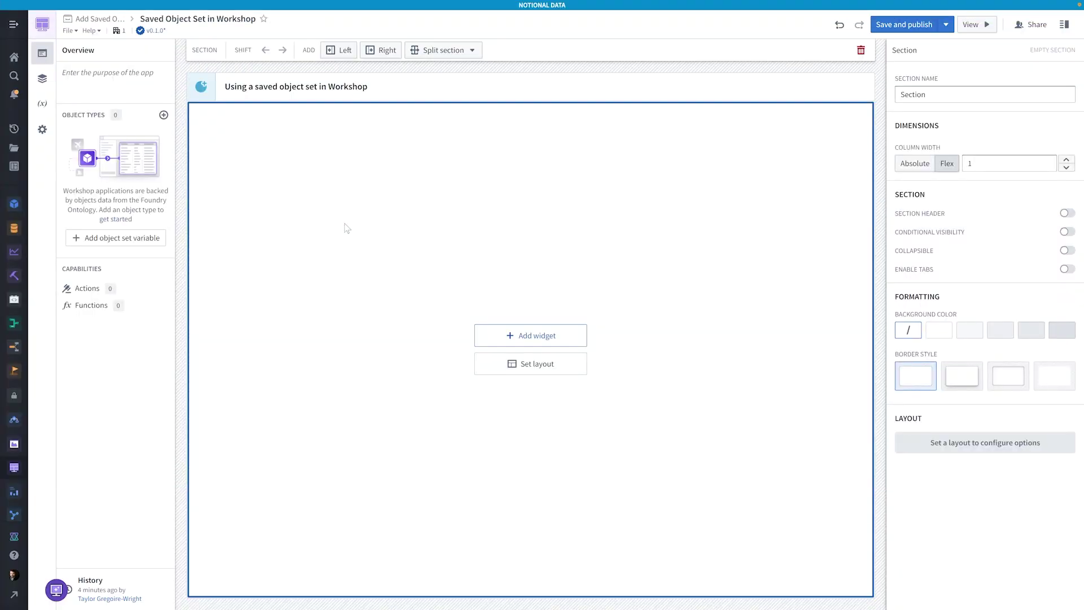
- Add a Quiver dashboard widget to the empty Workshop section, showing Saved Object Set Dashboard with auto-update enabled
left_click(530, 335)
type("quiv")
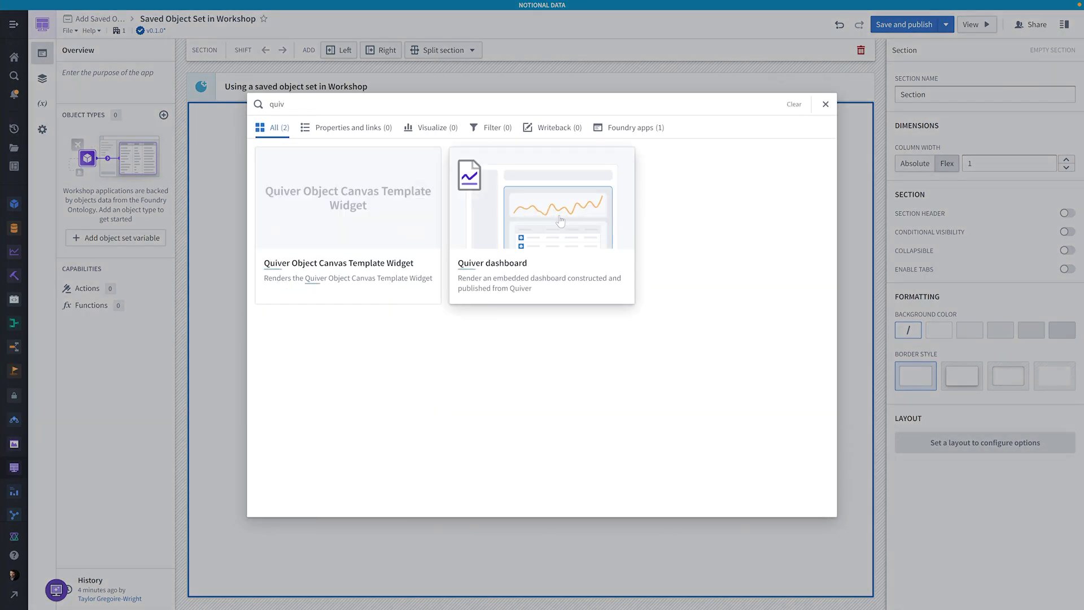
key("Escape")
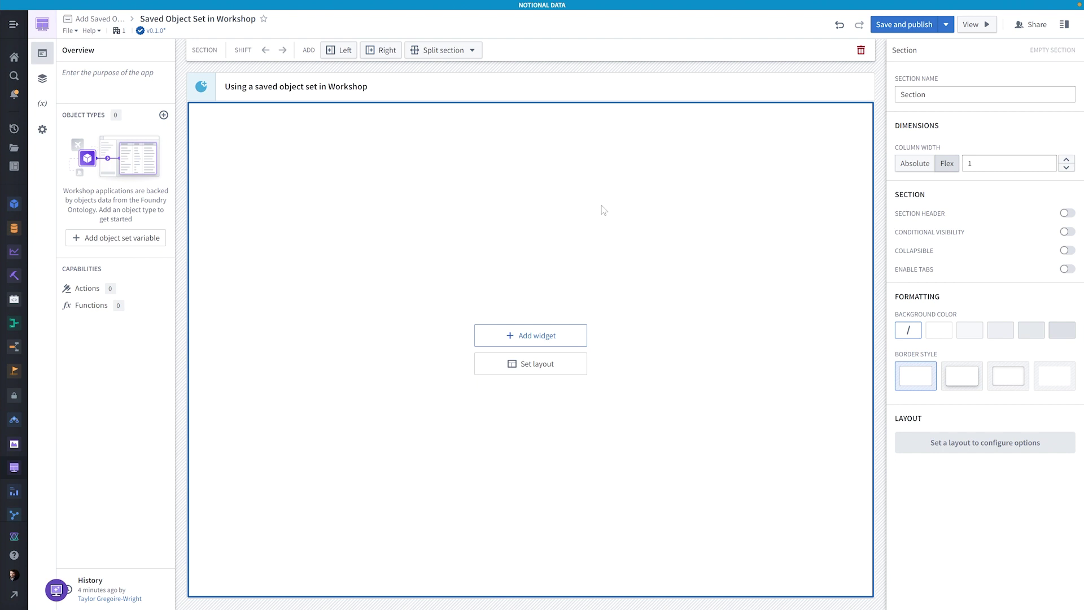
left_click(954, 118)
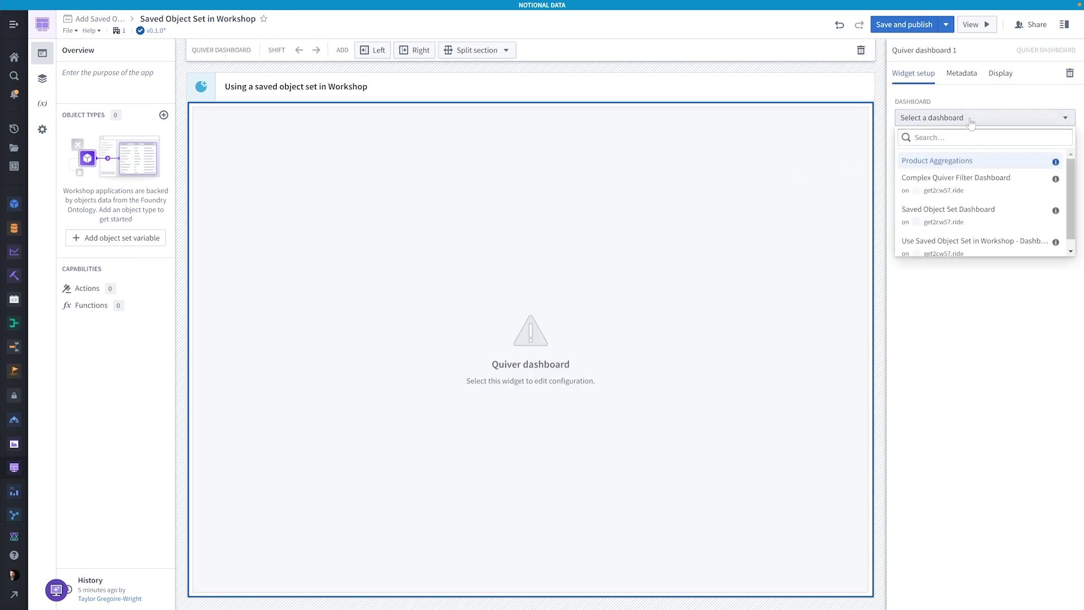
left_click(971, 209)
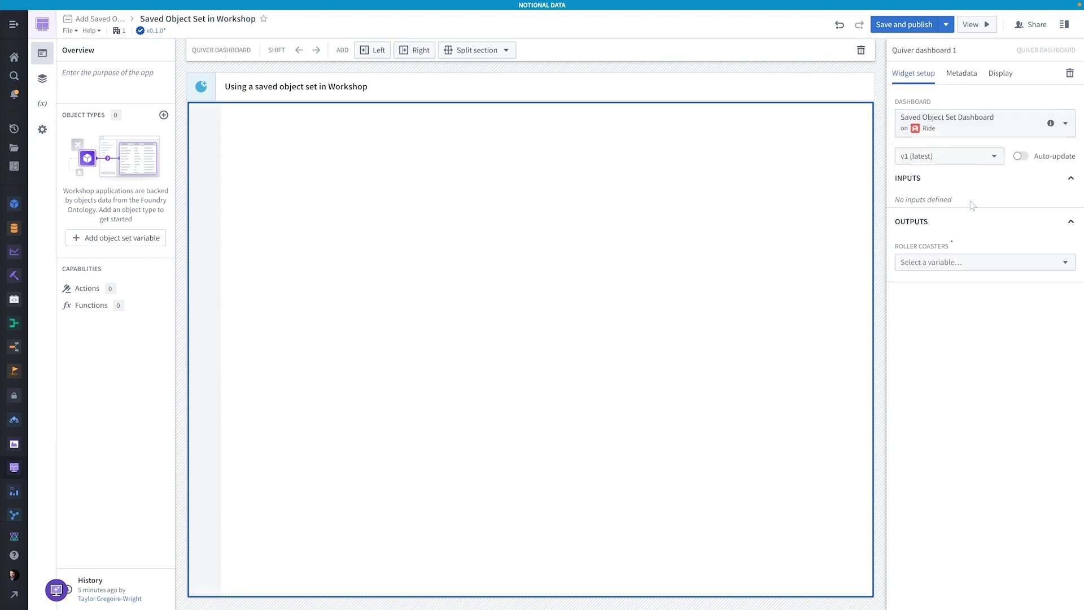
left_click(1019, 157)
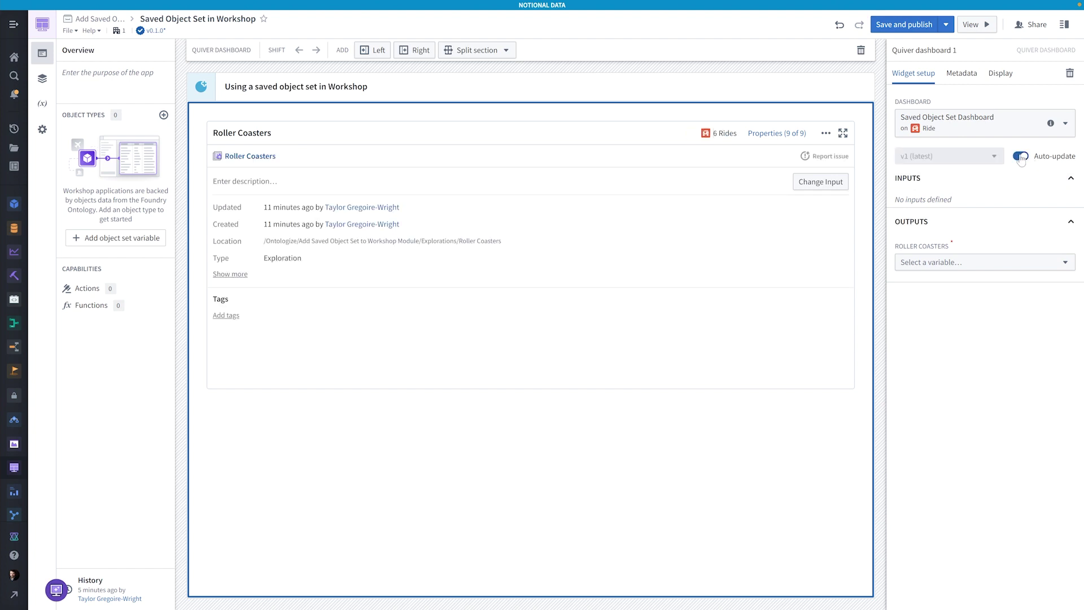
- Assign the widget's Roller Coasters output to a new object set variable and name the variable "Roller Coasters"
left_click(960, 262)
left_click(841, 271)
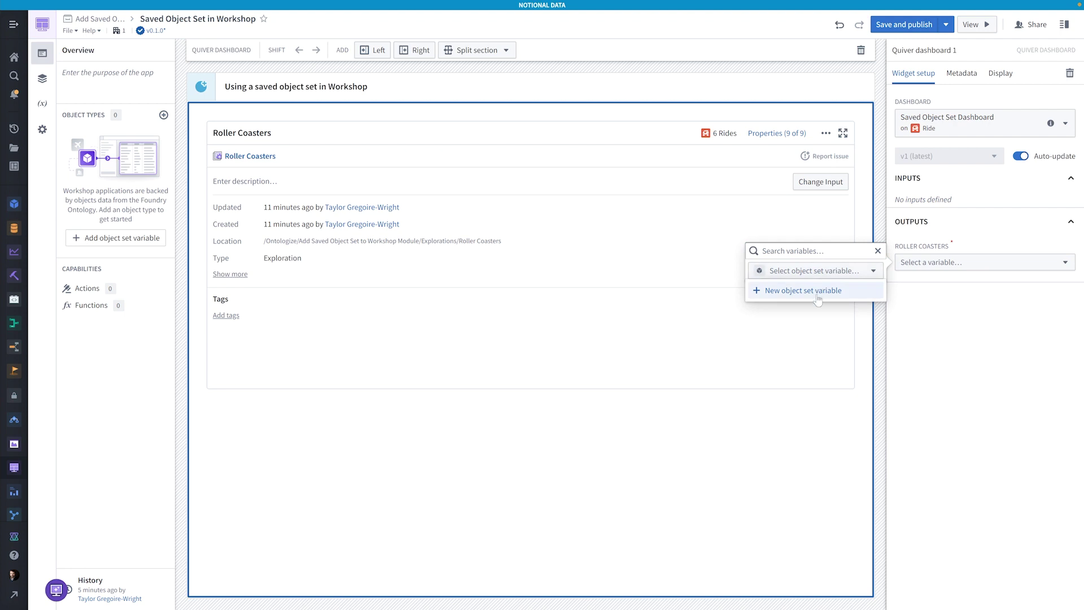
left_click(816, 293)
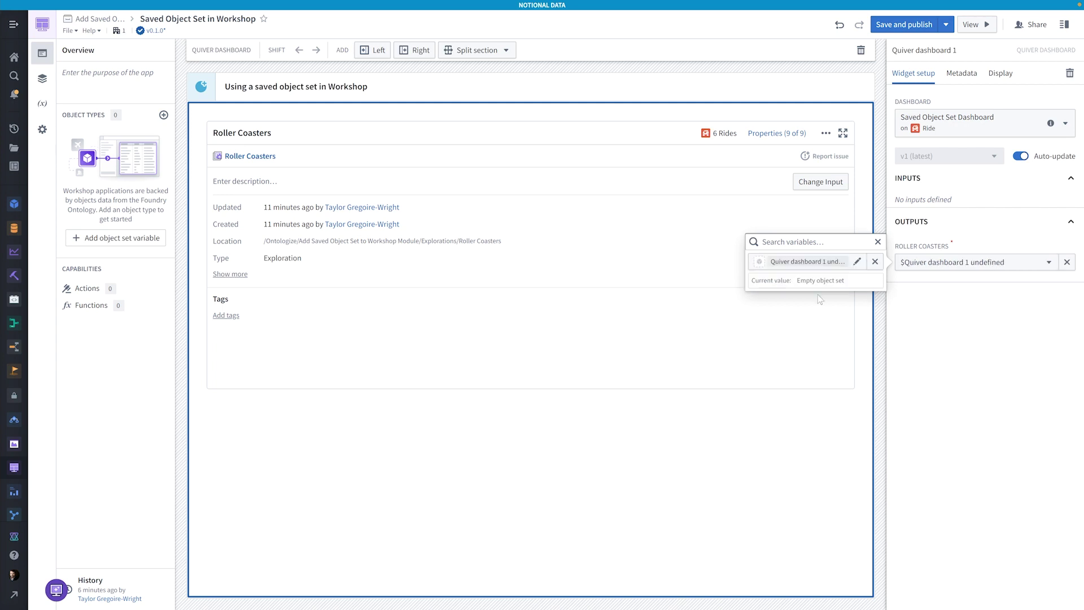
left_click(807, 261)
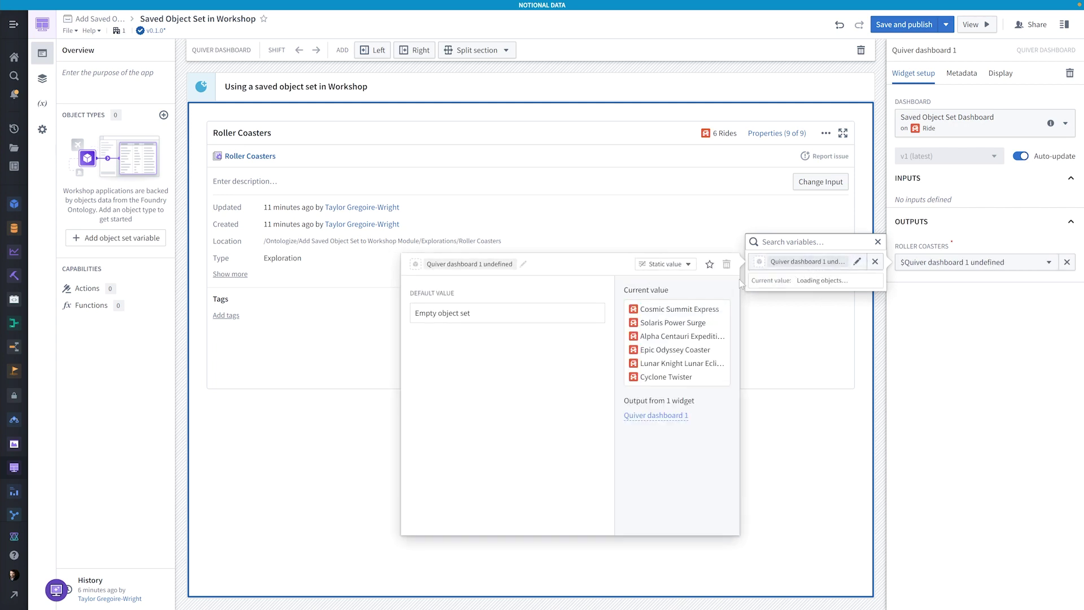
left_click(490, 263)
type("Roller")
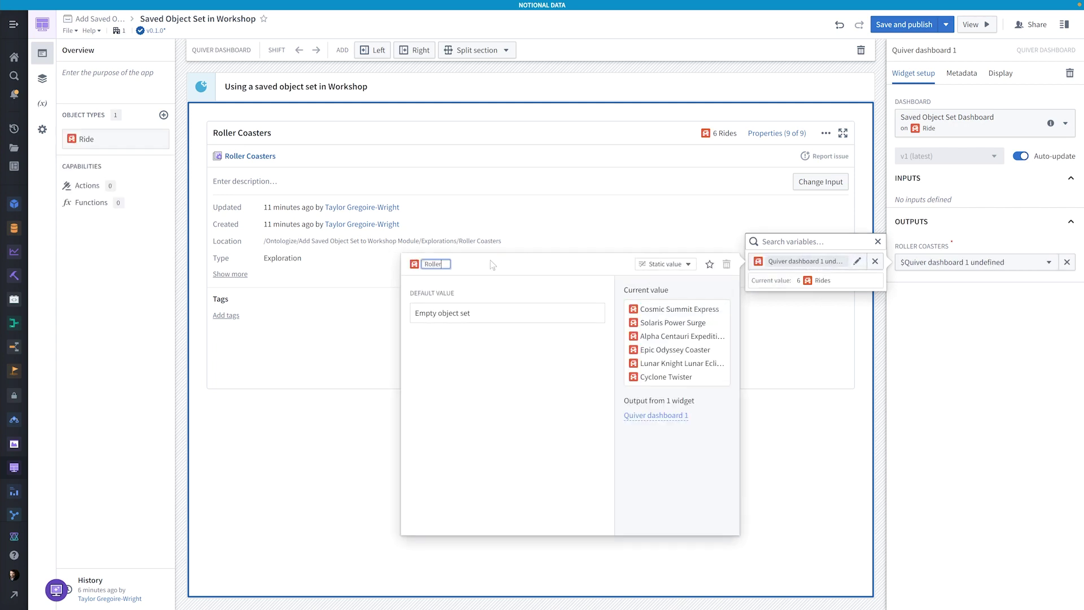
type(" Coasters")
key("Return")
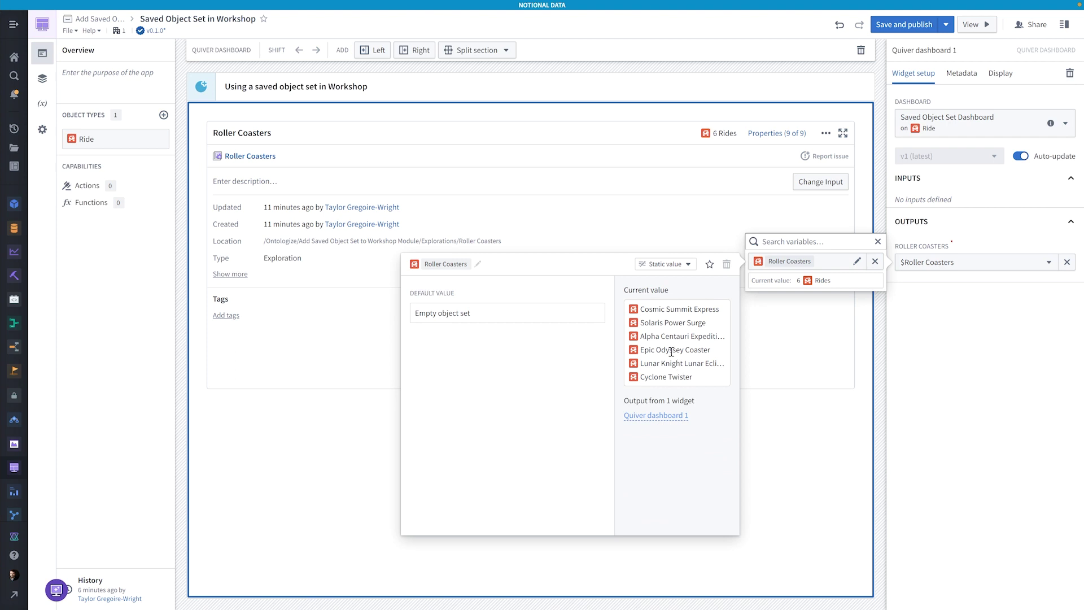
- Add a section to the right of the Quiver dashboard and fill it with an Object table widget showing the Roller Coasters object set variable
left_click(976, 332)
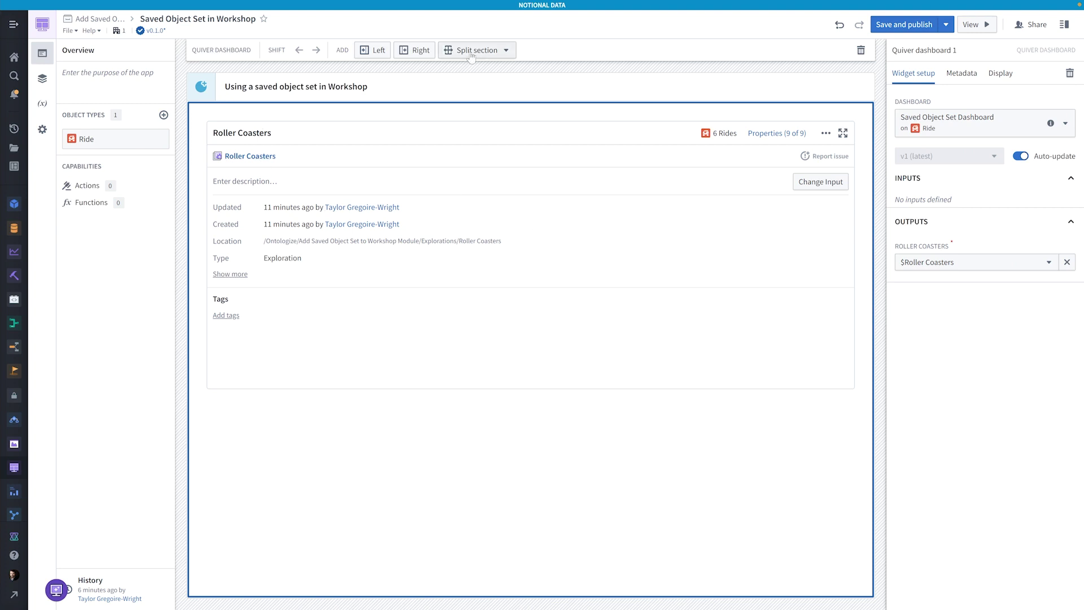
left_click(429, 52)
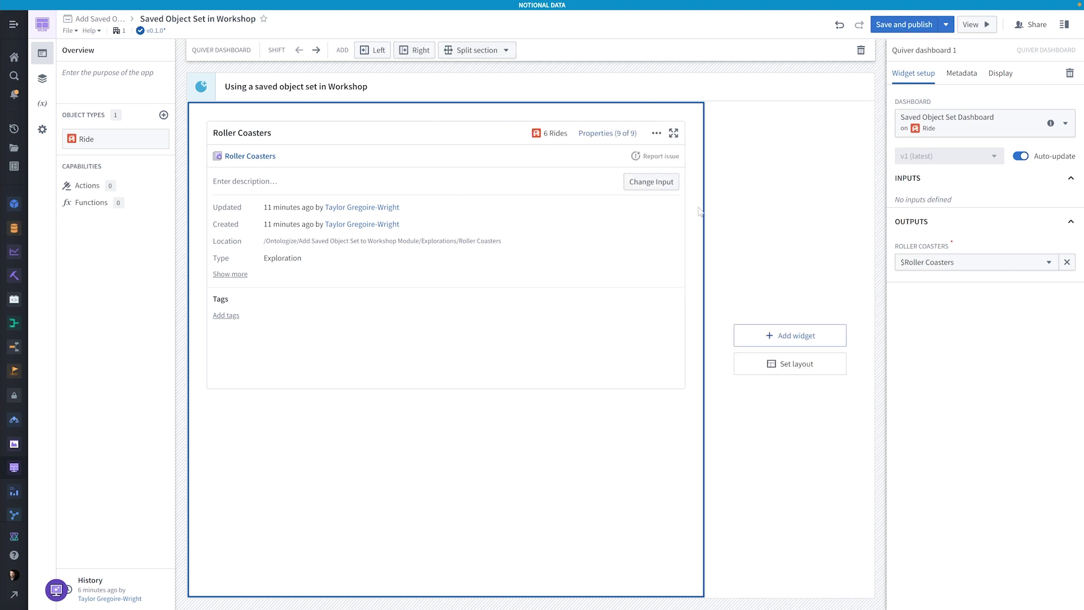
left_click(760, 336)
left_click(339, 249)
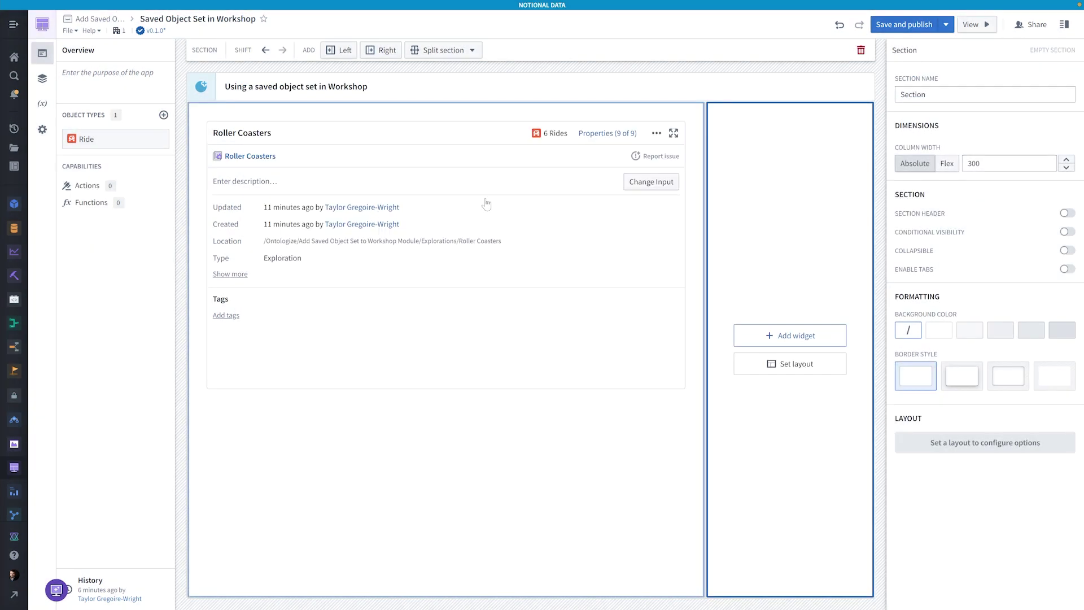
left_click(941, 189)
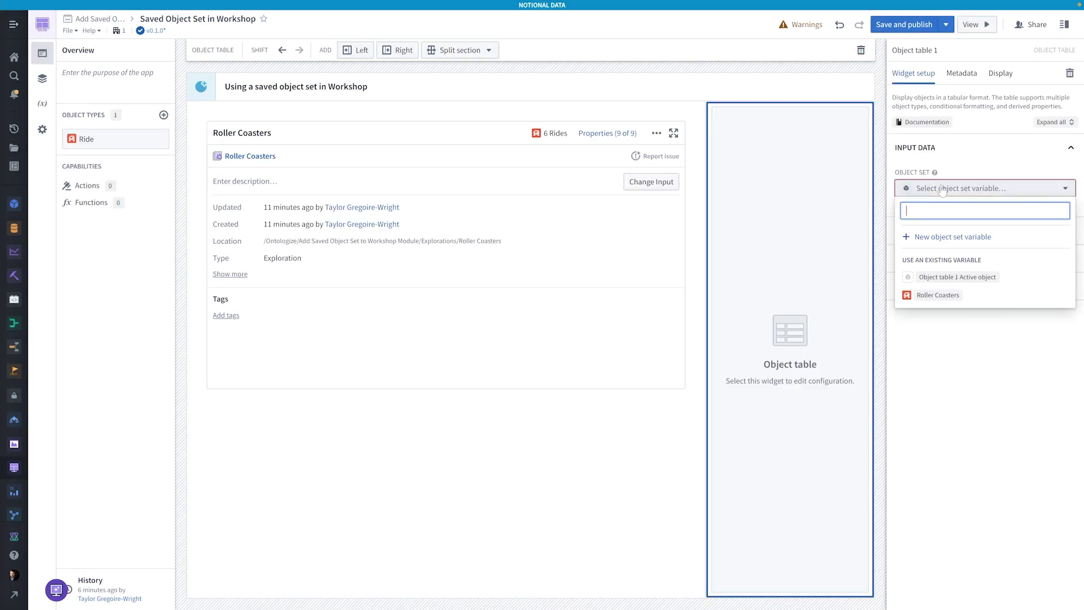
left_click(937, 295)
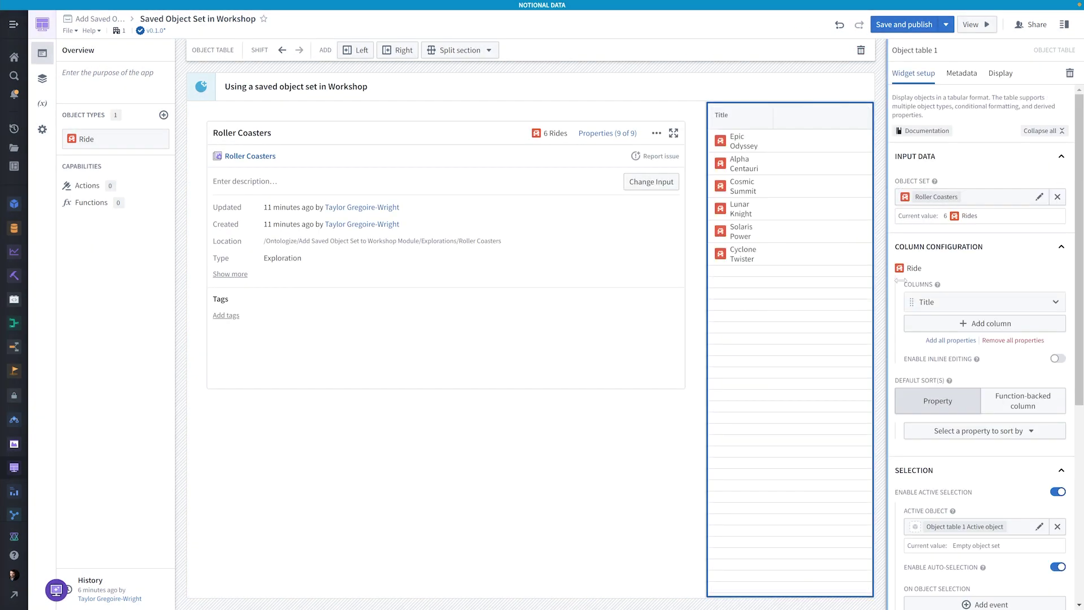
- Add all Ride properties as columns of the object table and switch the widget's column width to Flex
left_click(961, 341)
left_click(999, 73)
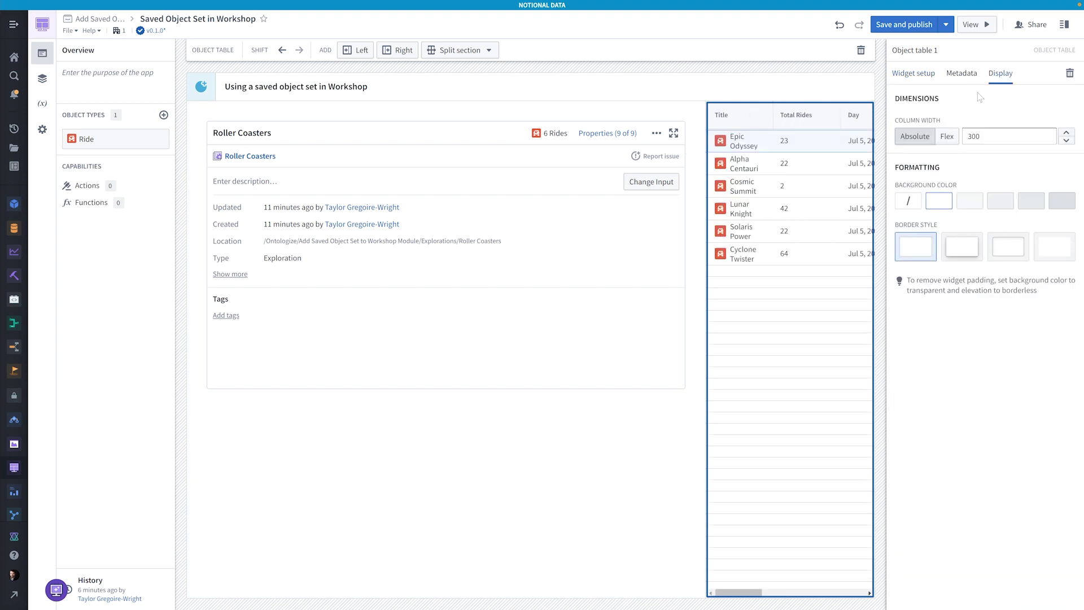
left_click(948, 136)
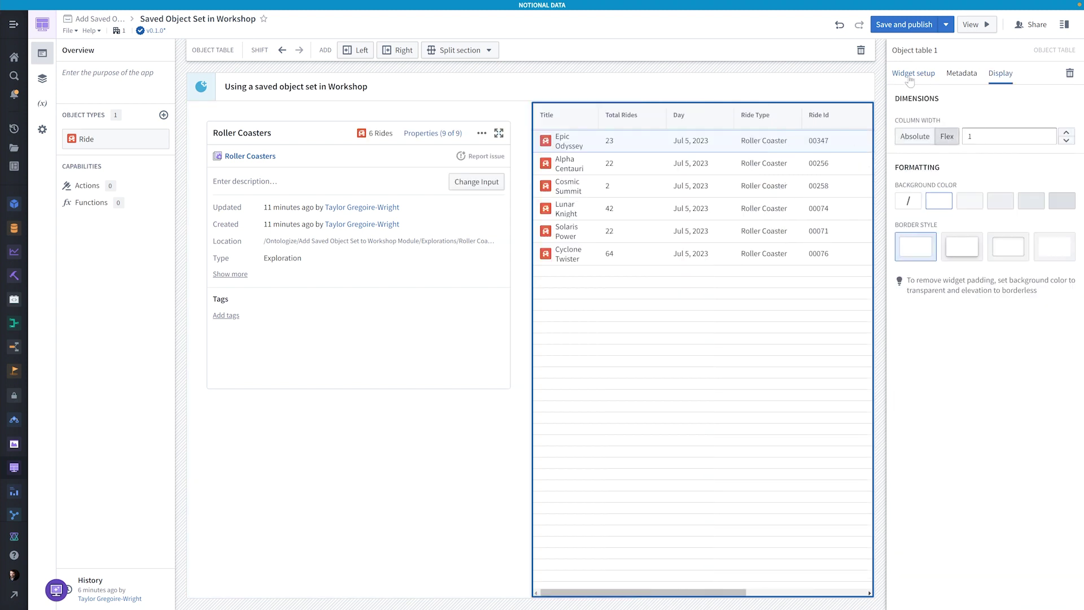
- Set the column width of the Quiver dashboard widget to 3000
left_click(479, 417)
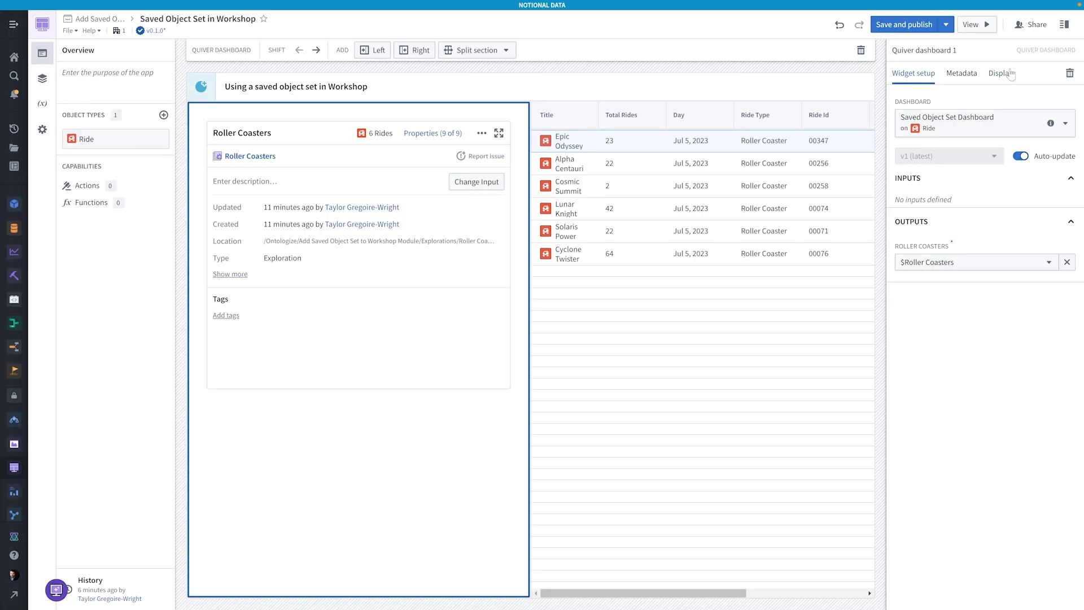
left_click(1009, 75)
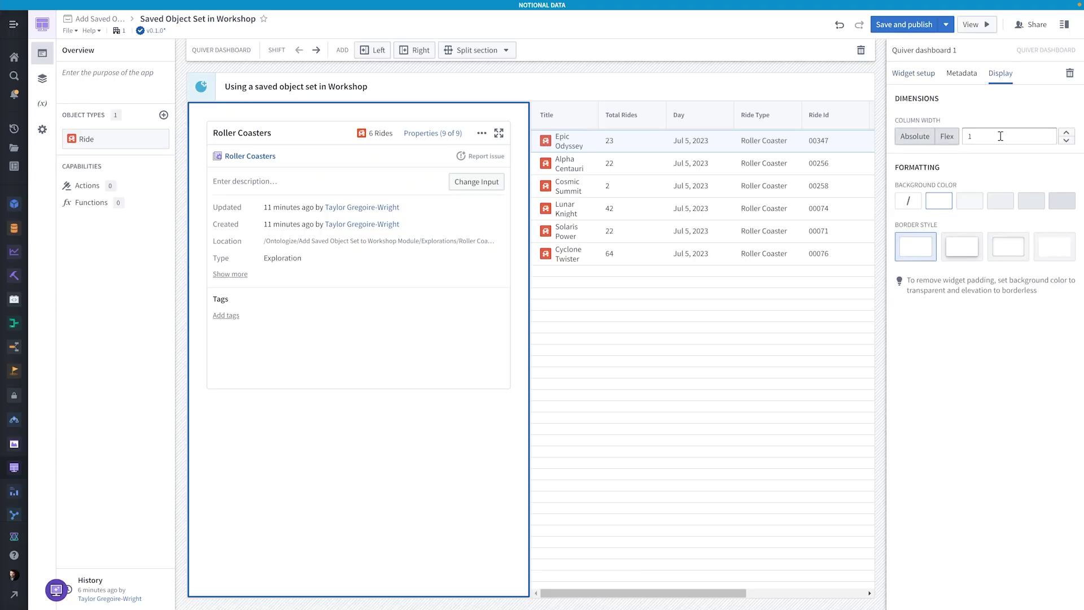
type("3000")
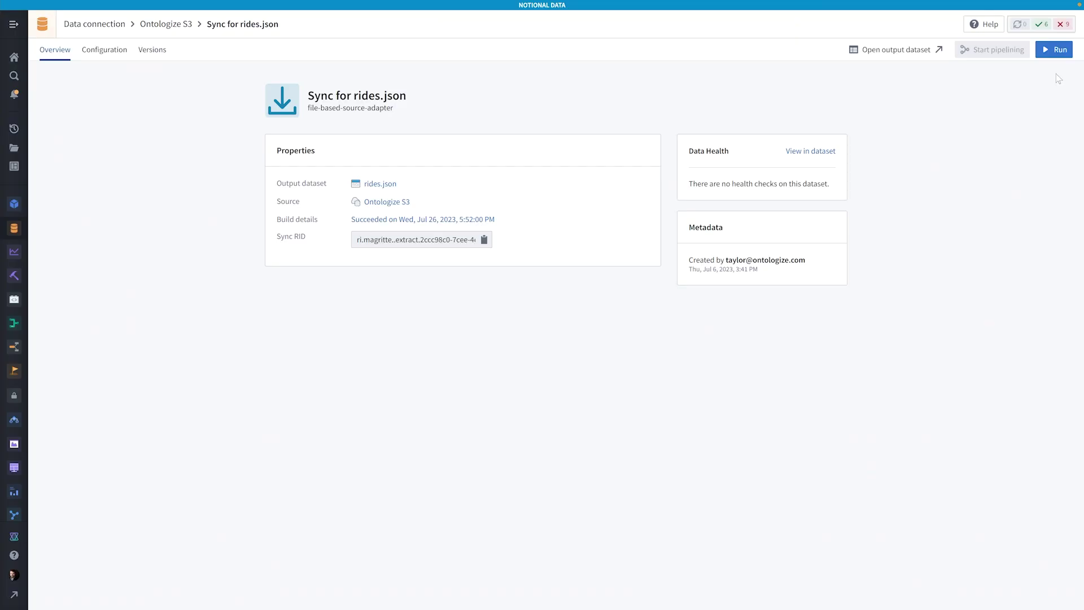
- In Data Connection, run the Ontologize S3 sync for rides.json
left_click(1059, 51)
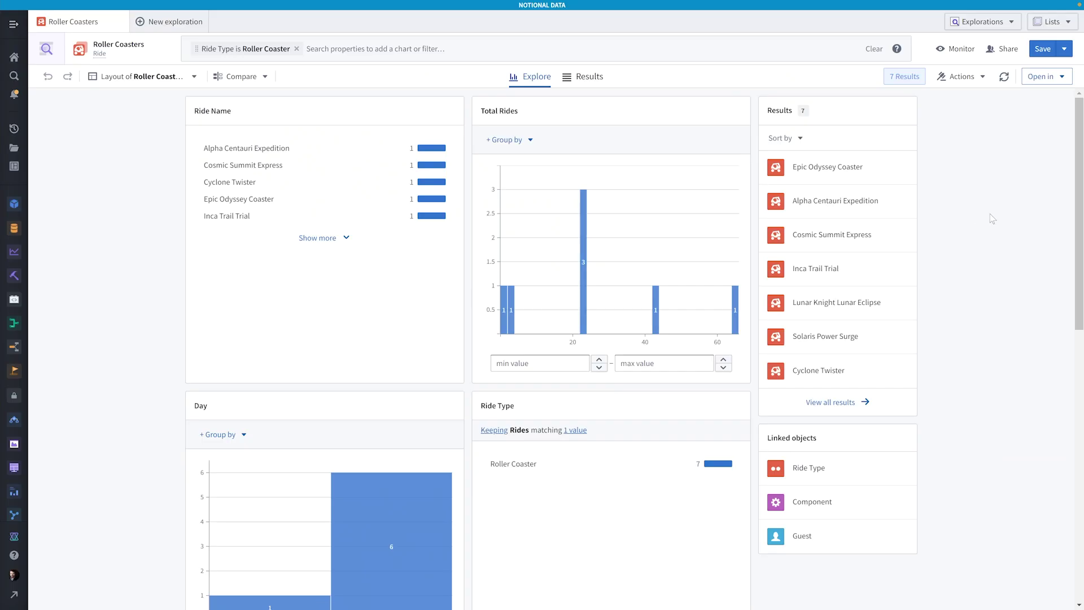
- In the Roller Coasters exploration, extend the Ride Type filter with Water Slide and 4D Theater, and save the exploration
left_click(218, 50)
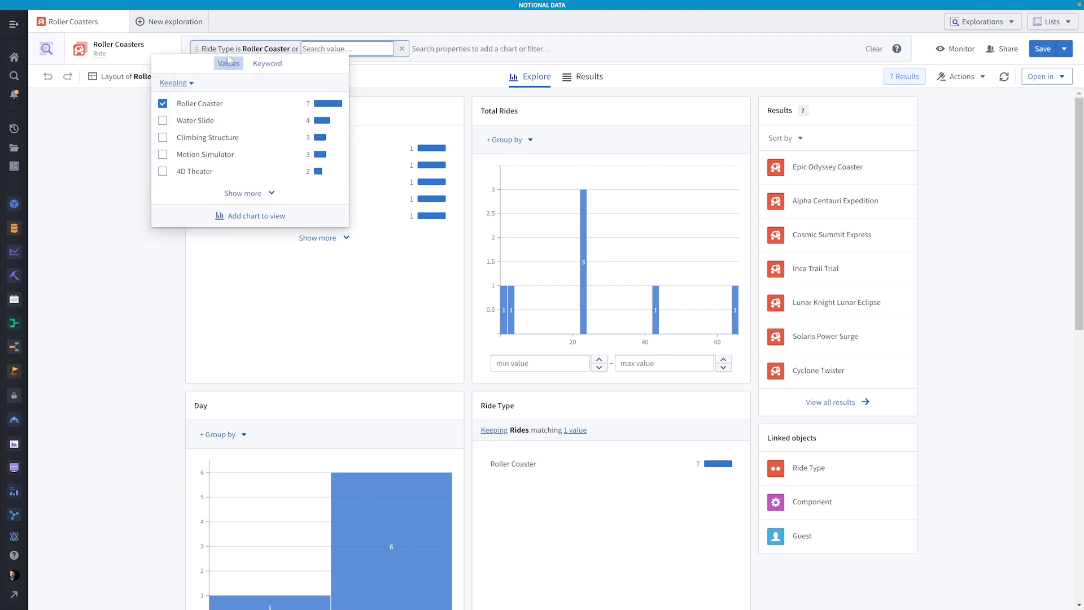
left_click(162, 120)
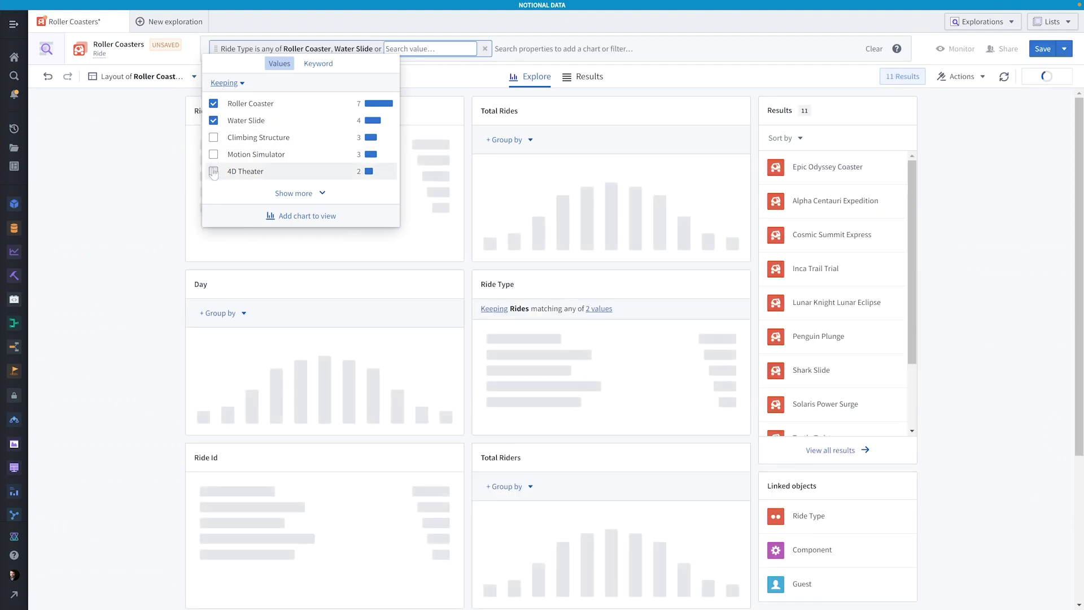
left_click(214, 171)
left_click(145, 175)
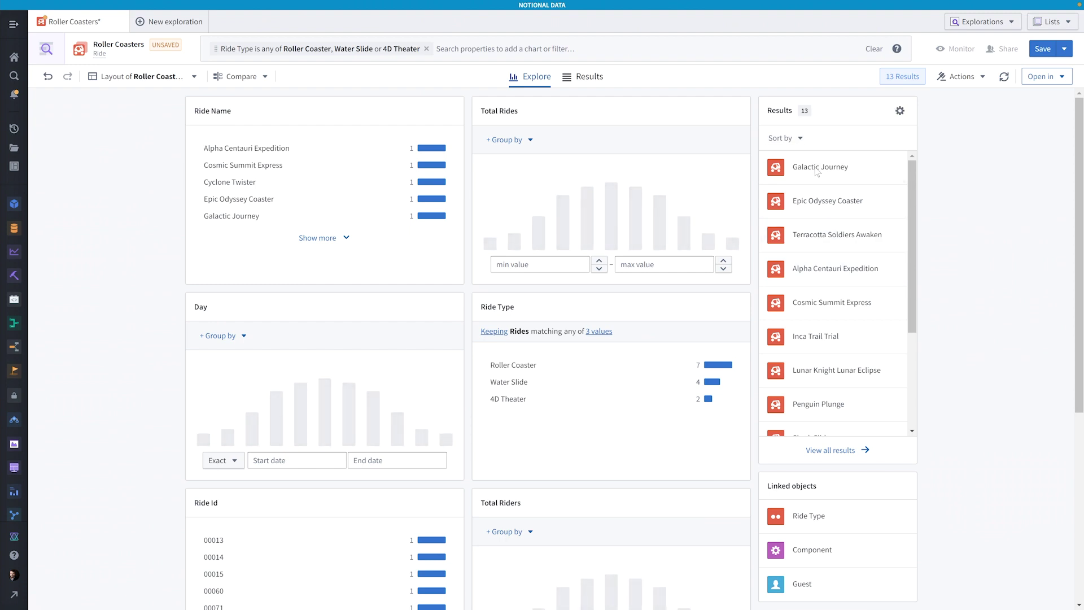
left_click(1044, 49)
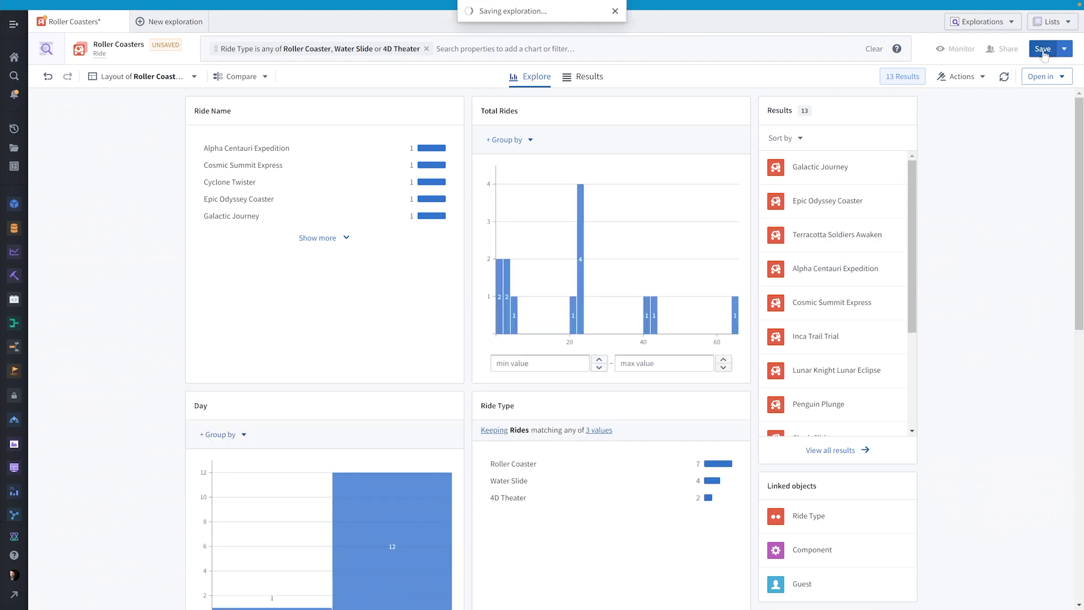